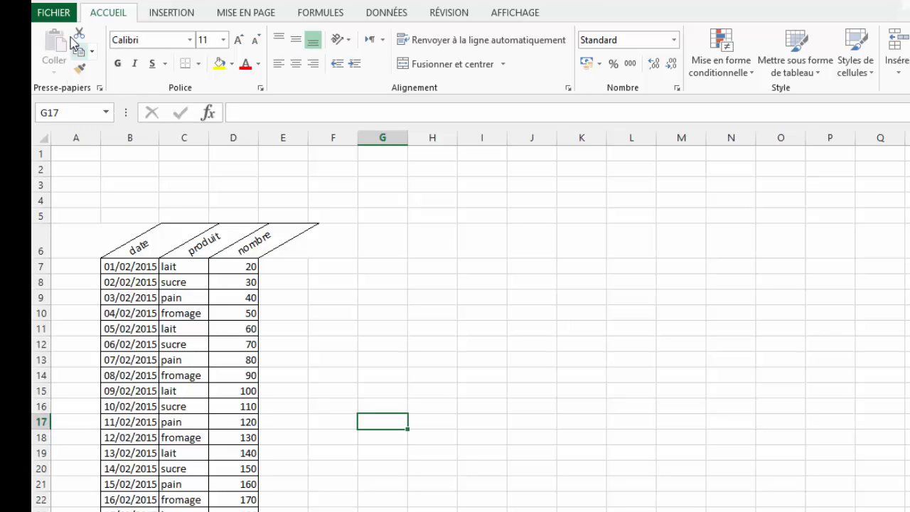
- Open the print settings and examine the available printers and the choices for which sheets or selection to print
left_click(58, 16)
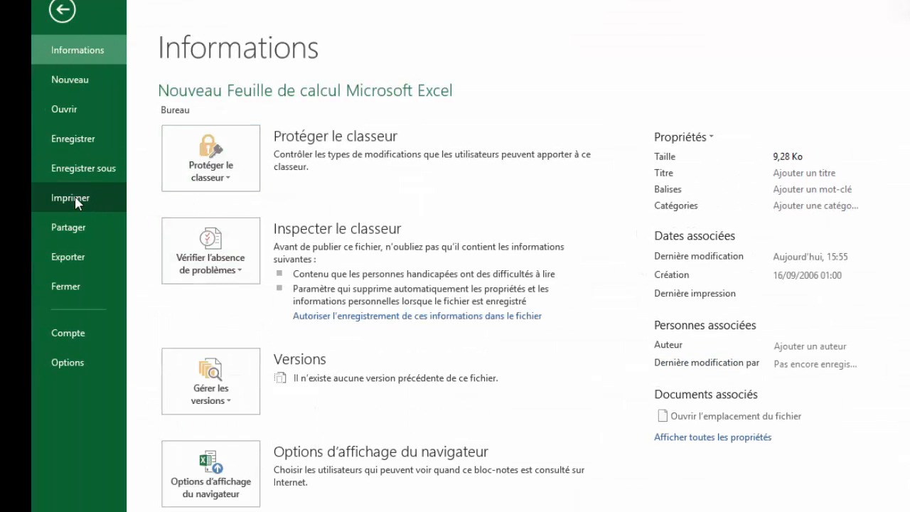
left_click(74, 198)
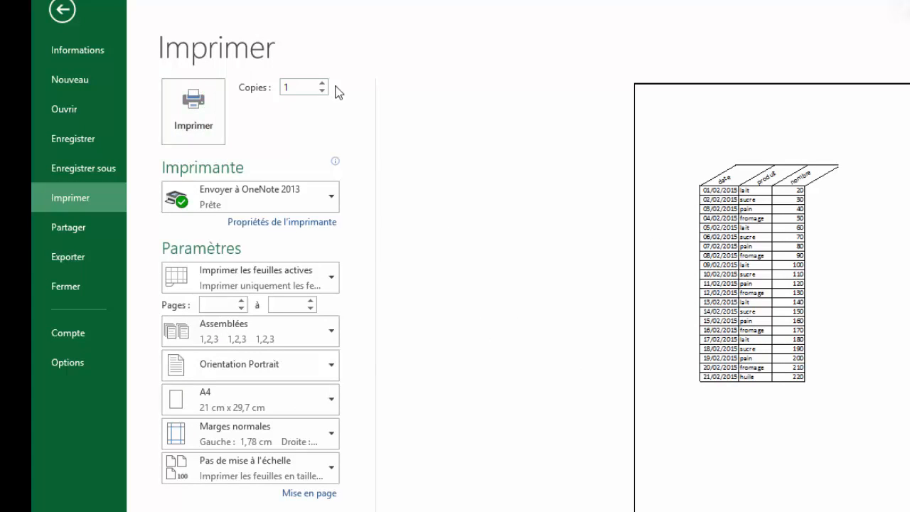
left_click(332, 200)
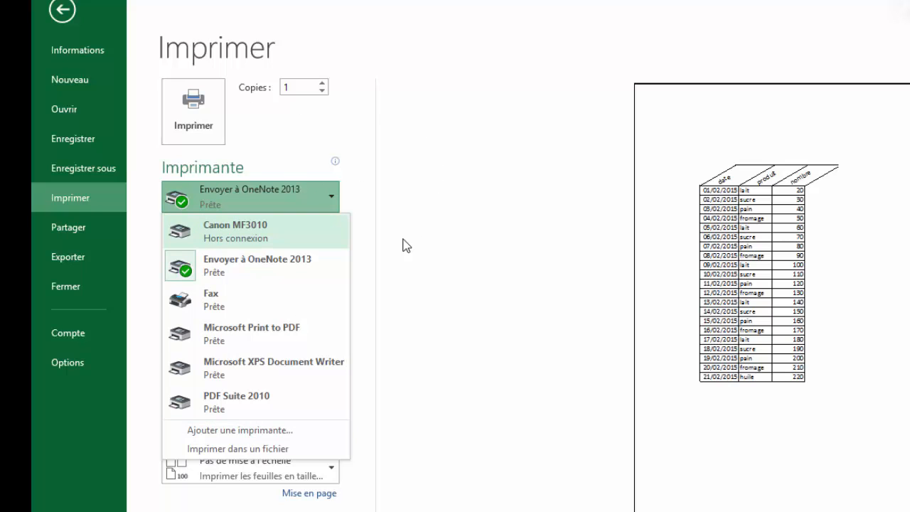
left_click(455, 220)
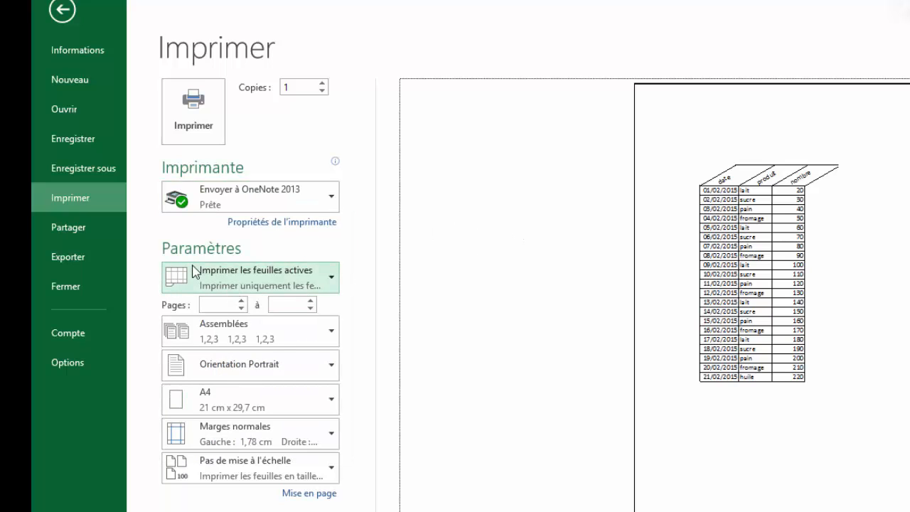
left_click(332, 279)
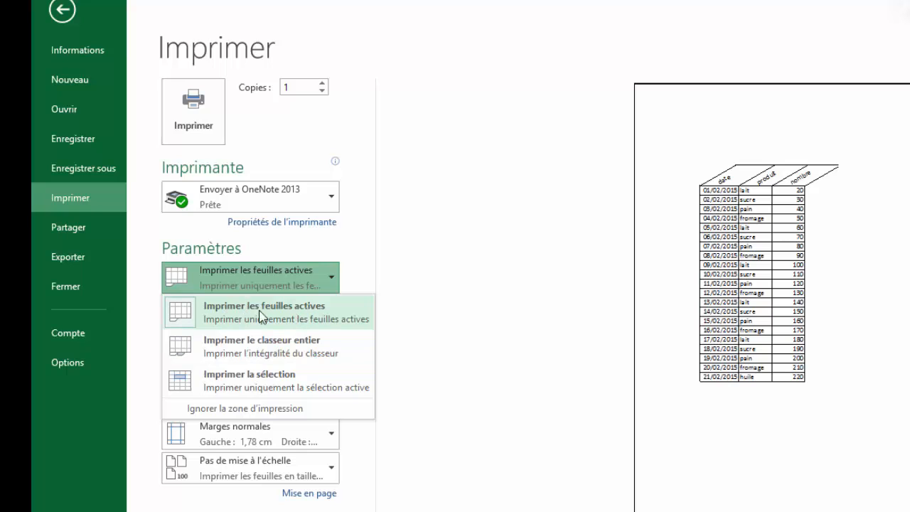
left_click(421, 324)
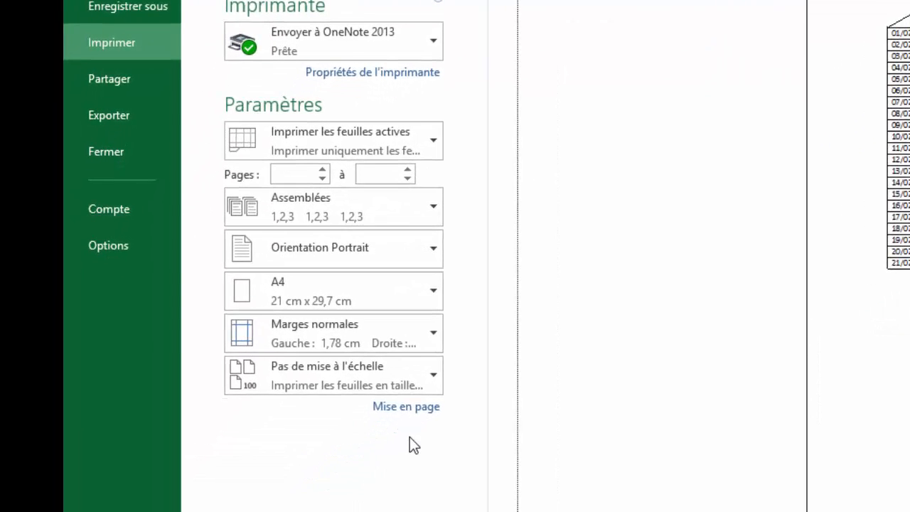
- Open the page setup dialog from the print settings and place it clear of the table in the preview
left_click(413, 399)
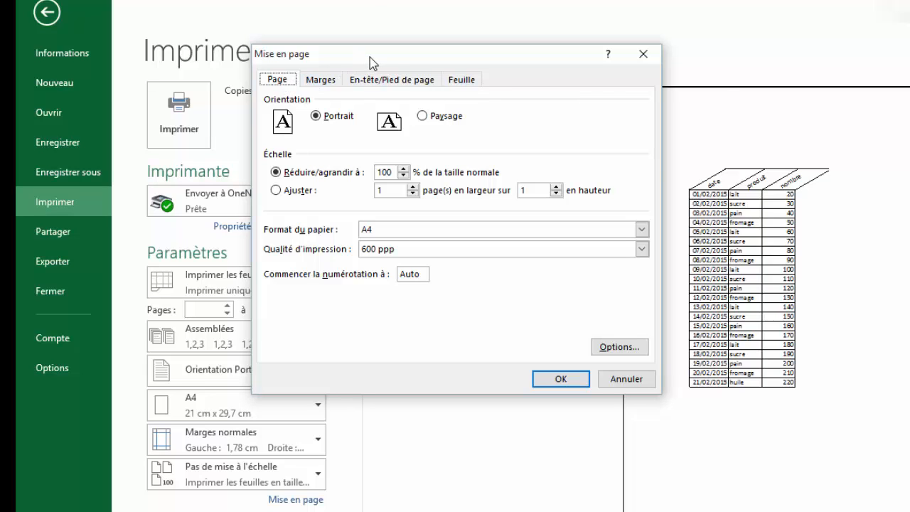
left_click_drag(424, 55, 501, 41)
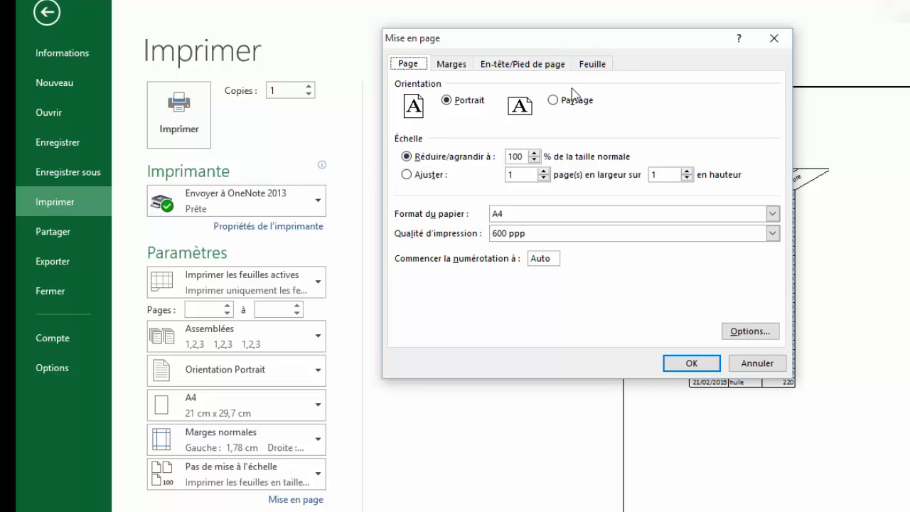
left_click_drag(645, 41, 494, 81)
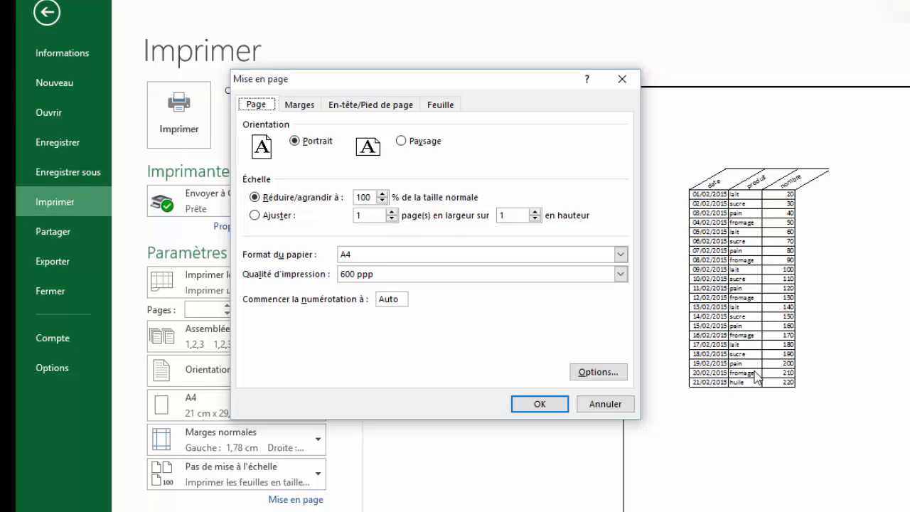
- Try increasing the print scale to 110 % and beyond, and reduce it back to 100 % of normal size
left_click(382, 194)
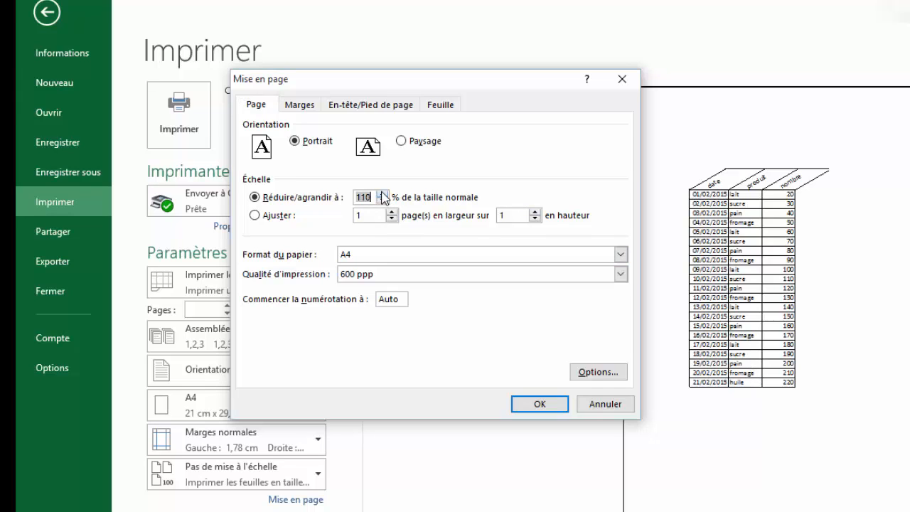
left_click(382, 193)
left_click(383, 201)
left_click(383, 201)
left_click(383, 201)
left_click(383, 202)
- Fit the printout to 1 page wide by 1 tall and centre it horizontally and vertically on the page
left_click(255, 215)
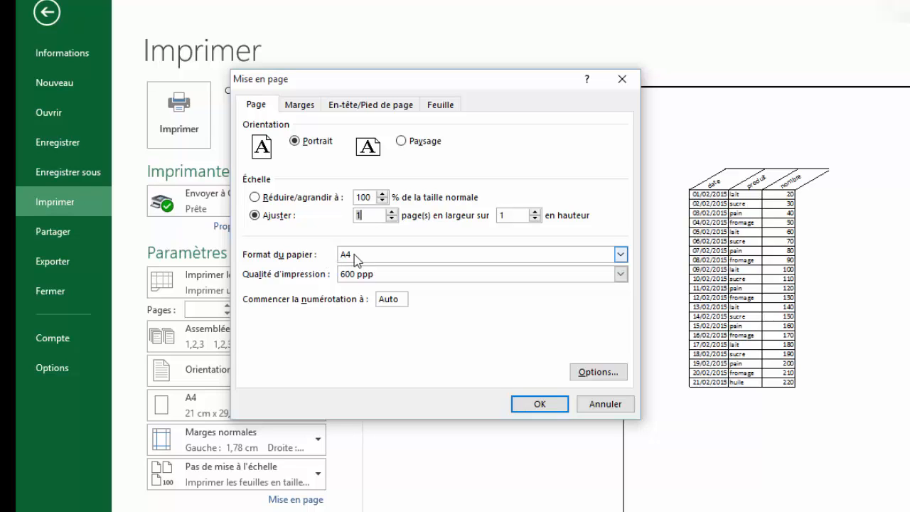
left_click(299, 106)
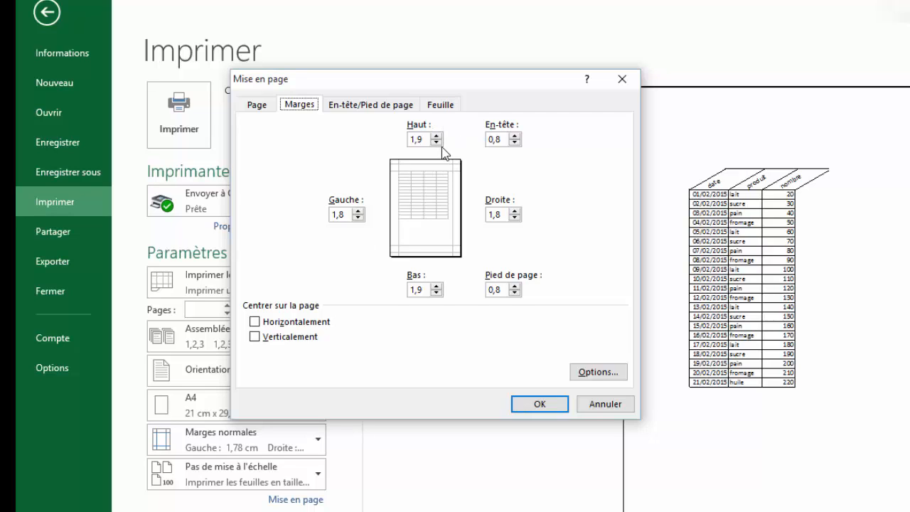
left_click(255, 322)
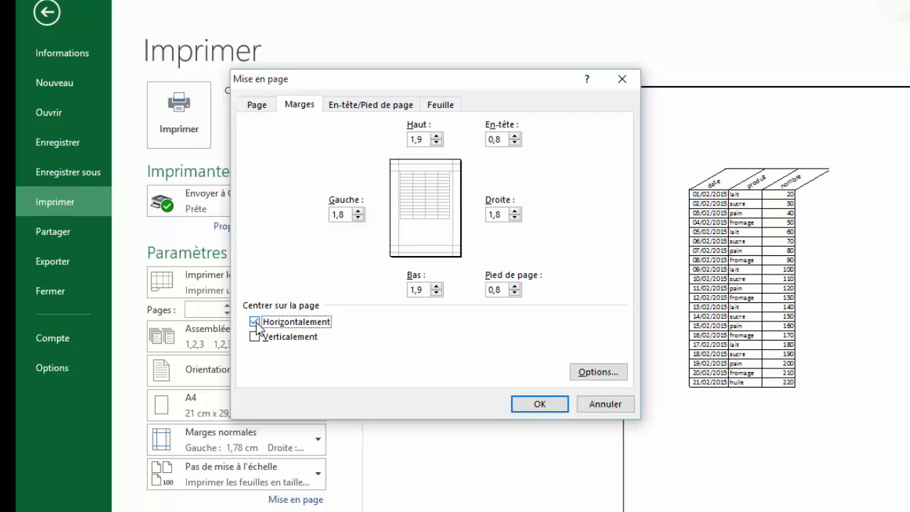
left_click(254, 339)
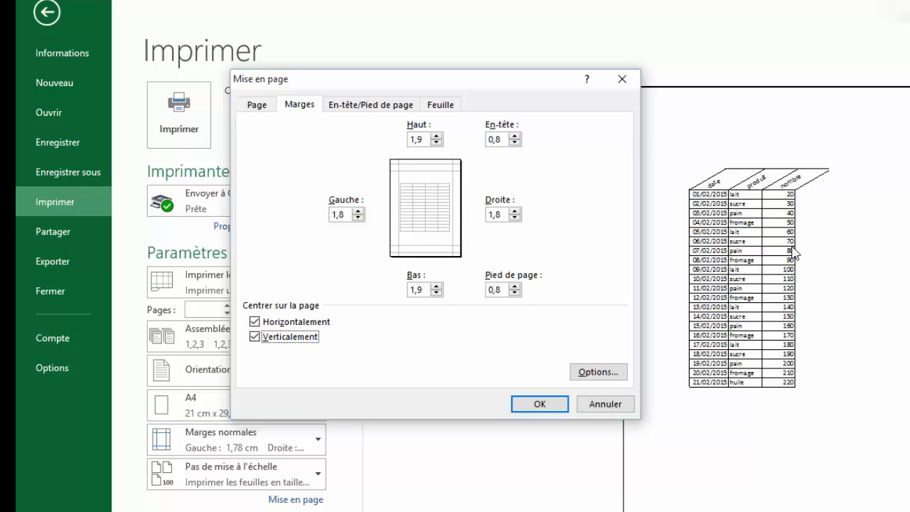
- Create a custom header with the file name in its right section and the date and time in its central section
left_click(370, 107)
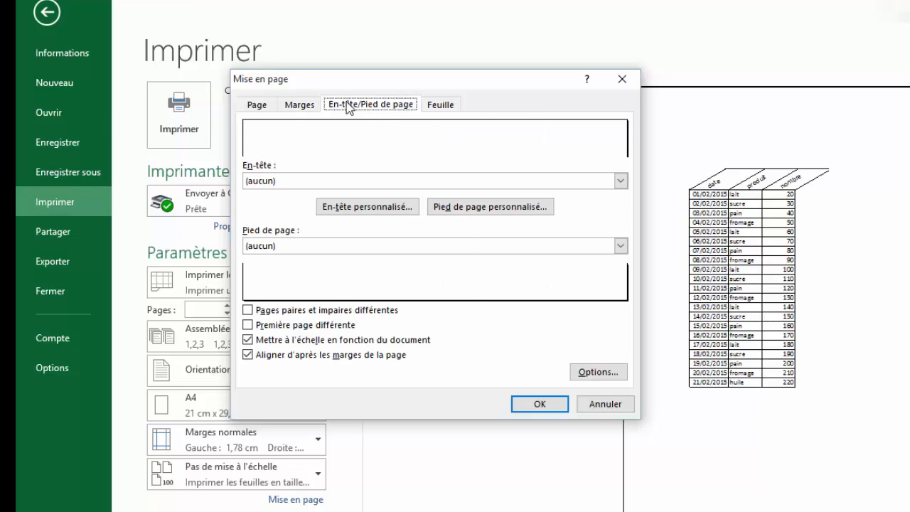
left_click(358, 213)
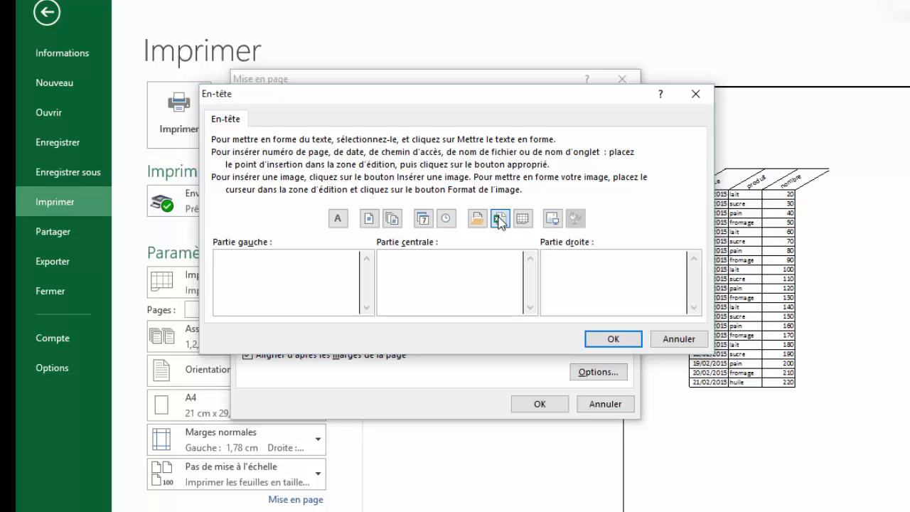
left_click(500, 220)
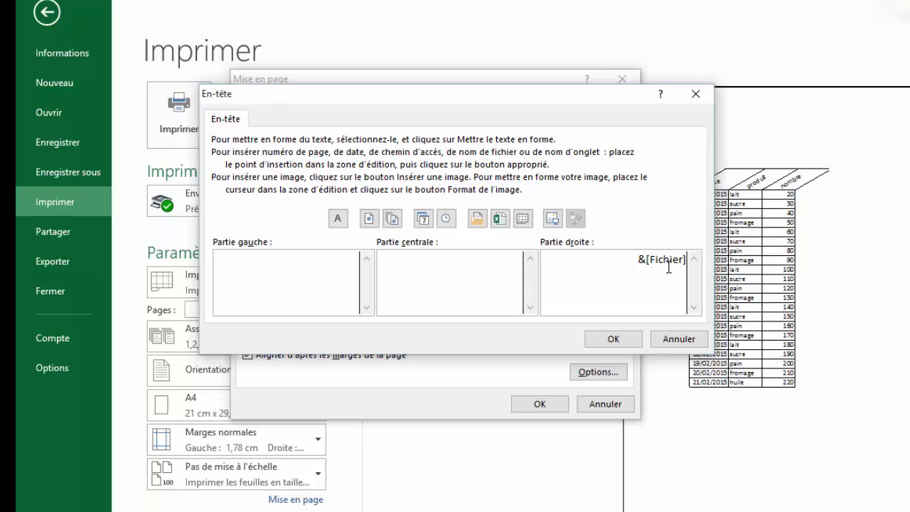
left_click(411, 275)
left_click(426, 221)
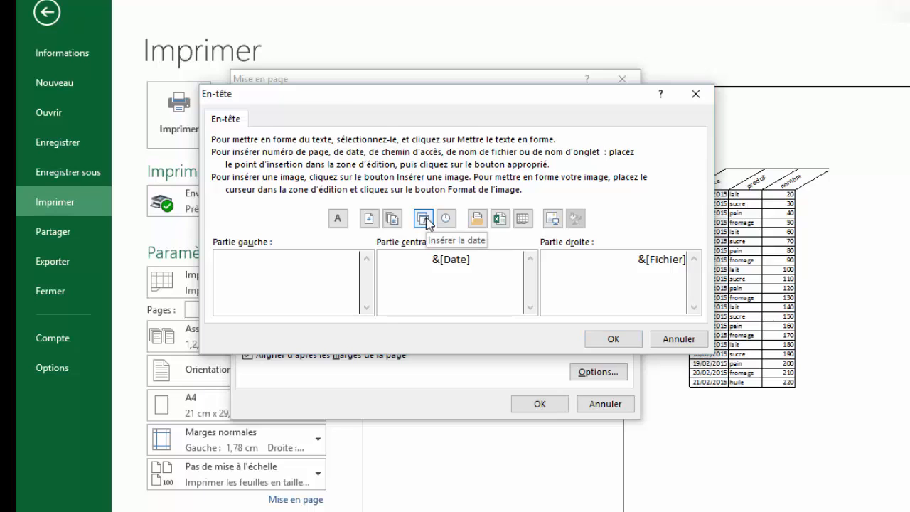
left_click(447, 221)
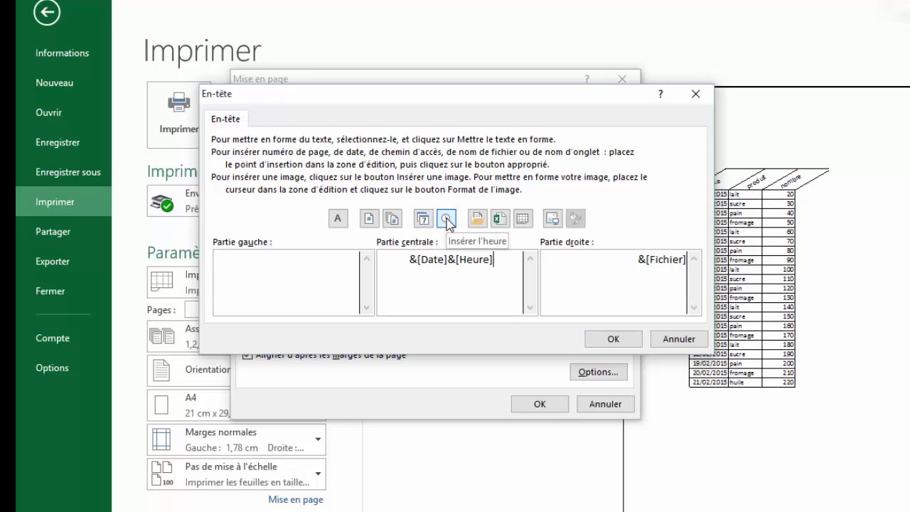
- Insert the page number, "/" and page count in the header's left section, and apply the page setup after viewing the sheet options
left_click(253, 260)
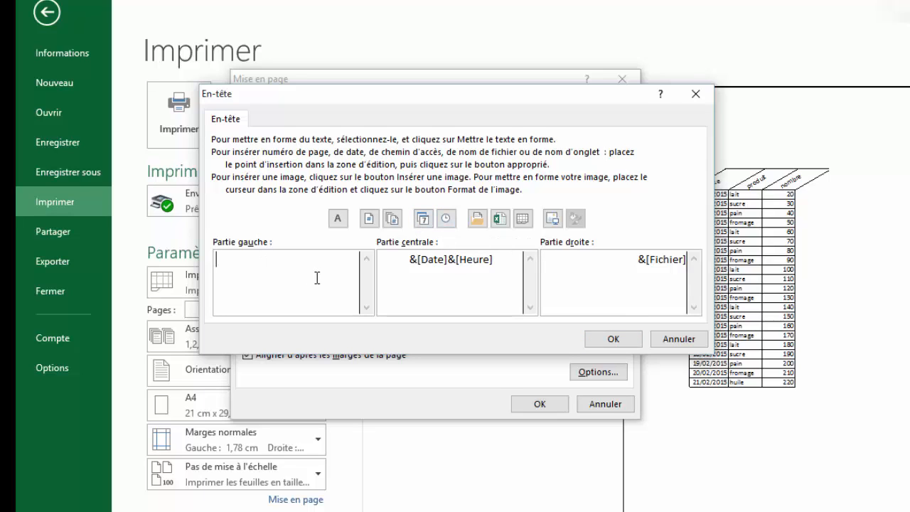
left_click(369, 220)
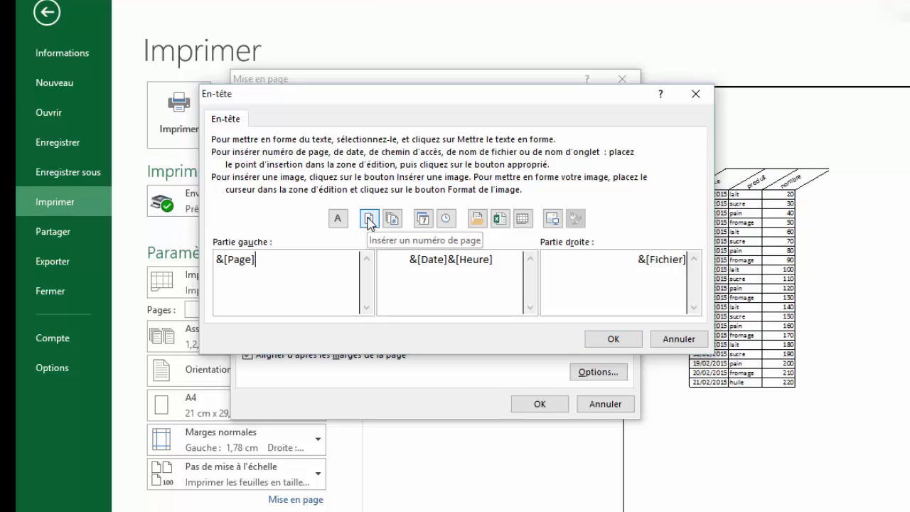
type("/")
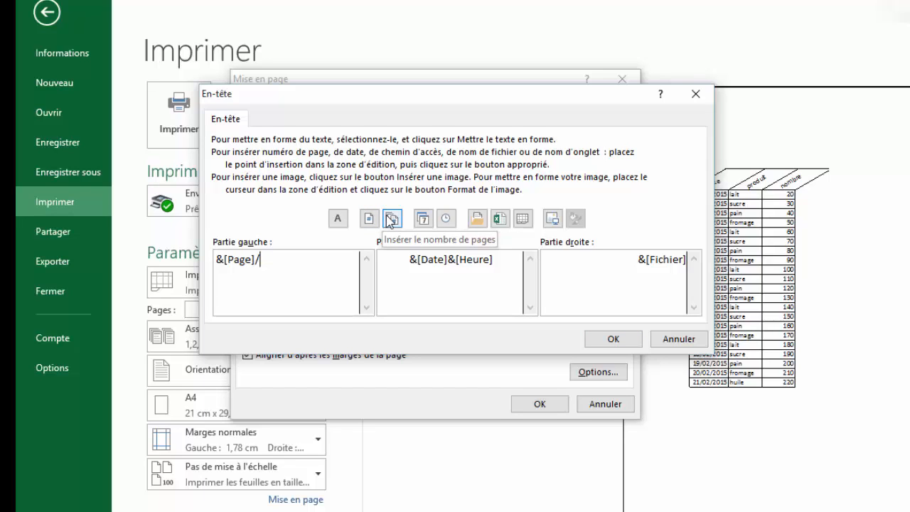
left_click(391, 219)
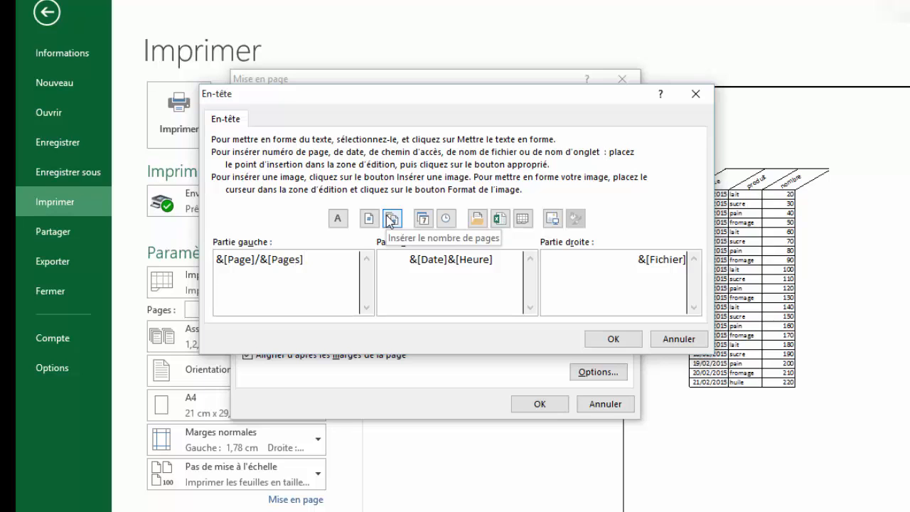
left_click(610, 338)
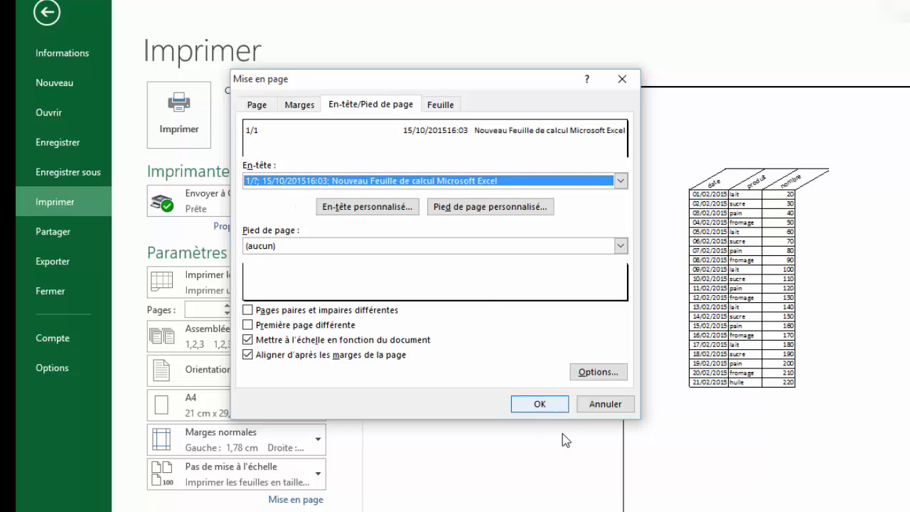
left_click(445, 106)
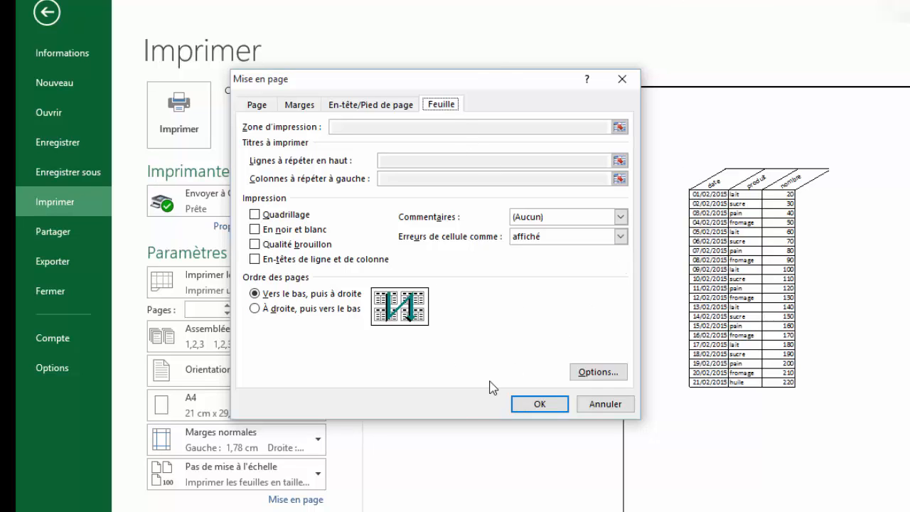
left_click(540, 406)
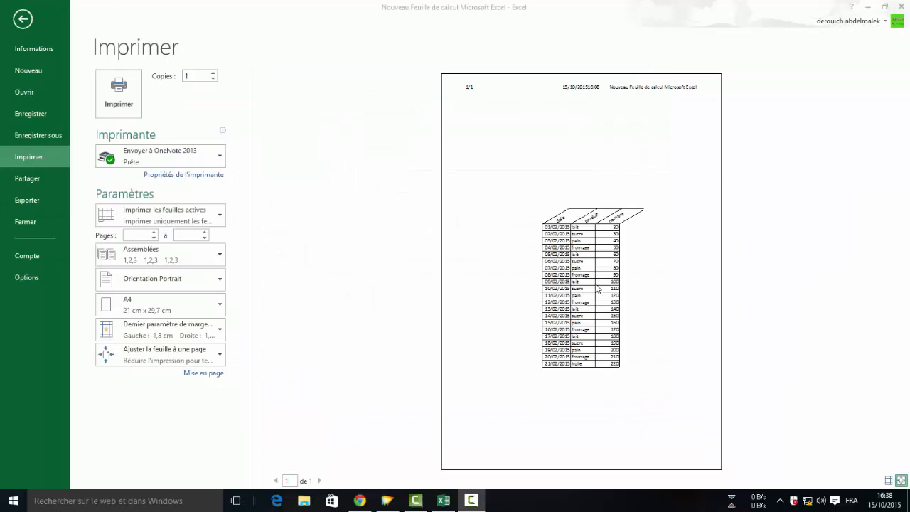